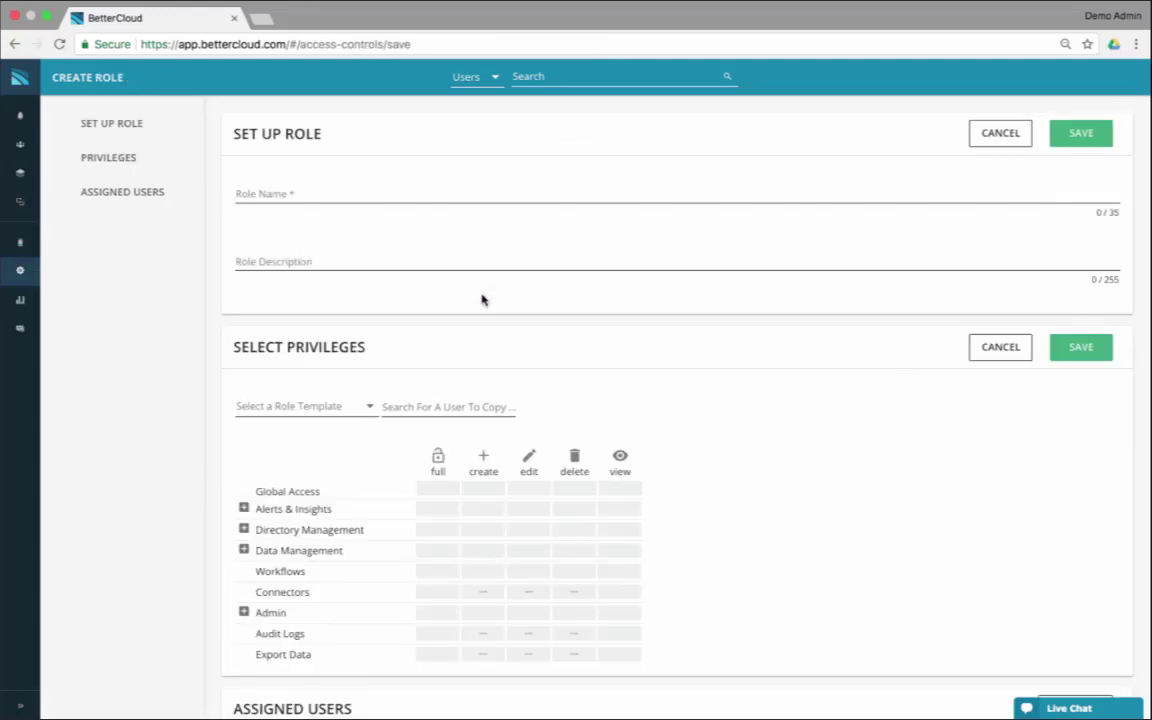
Name the role Help Desk and grant it create and edit privileges for Users under Directory Management
scroll(481, 300, down, 2)
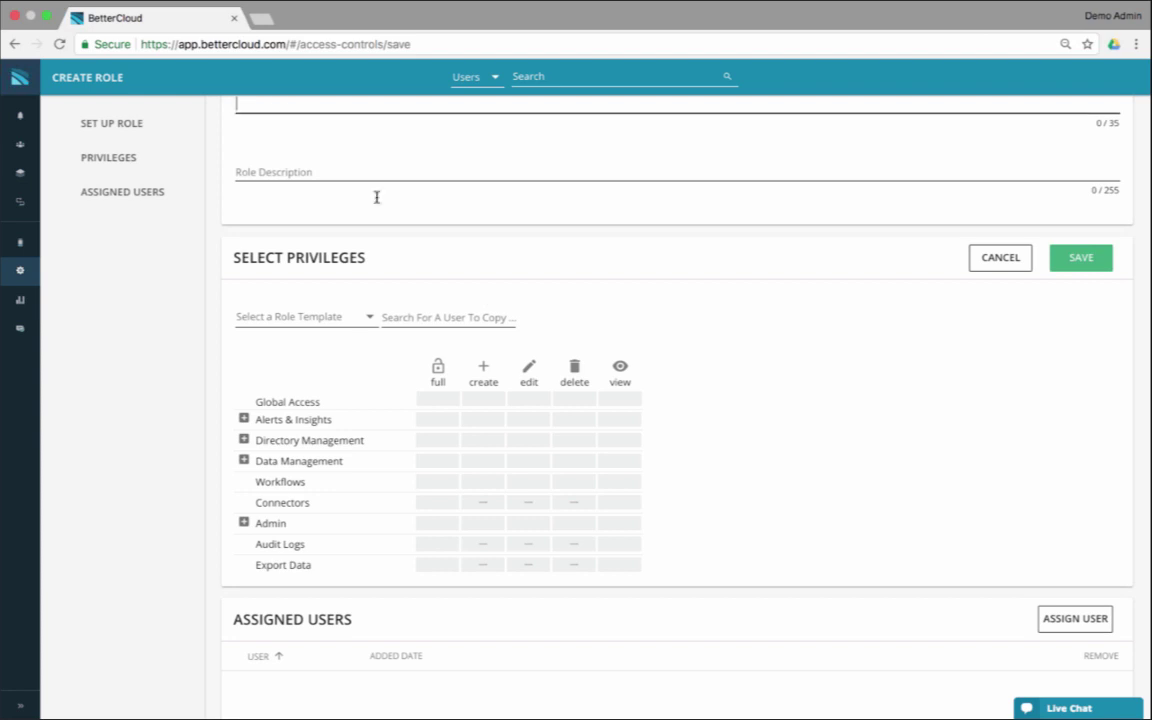
text(Help Desk)
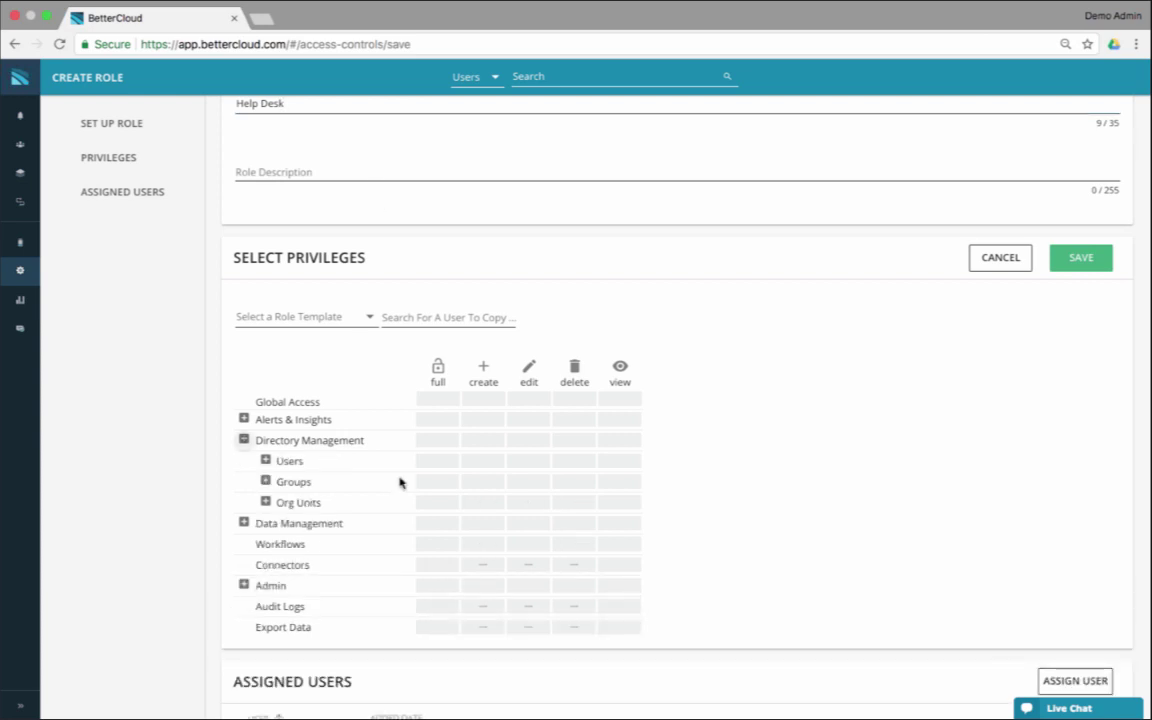
click(480, 462)
click(561, 468)
click(538, 467)
click(572, 467)
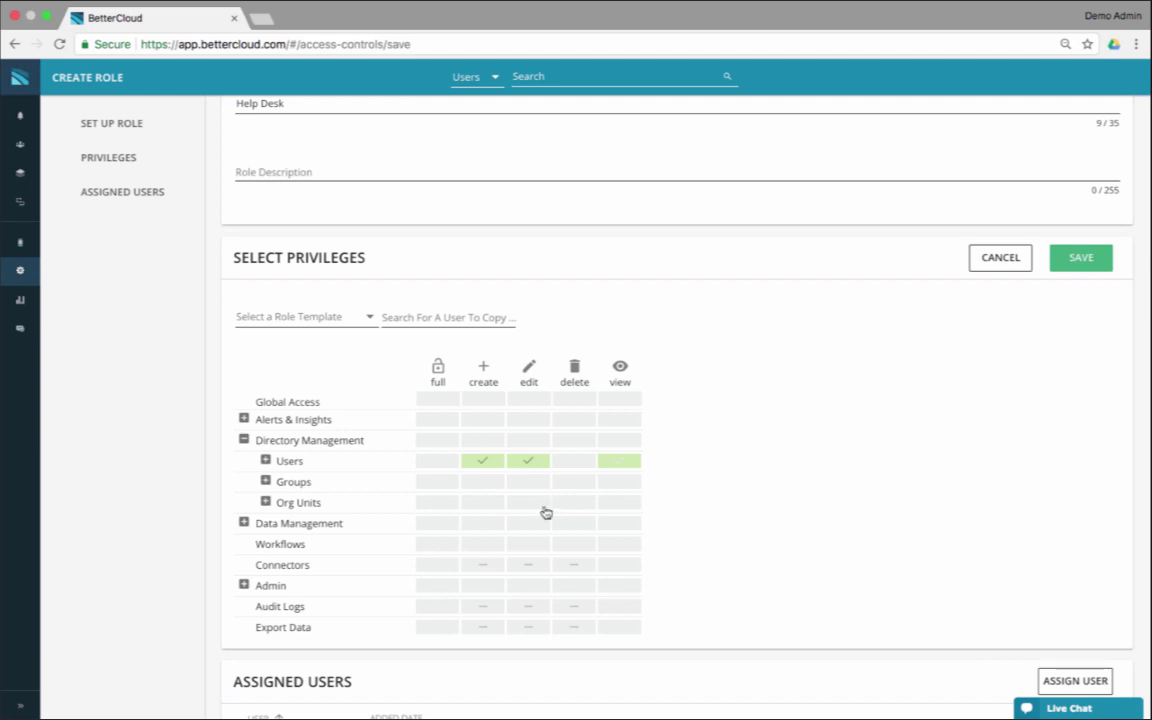
Expand the Users privileges and remove create, edit and view access for Salesforce and Namely
click(267, 461)
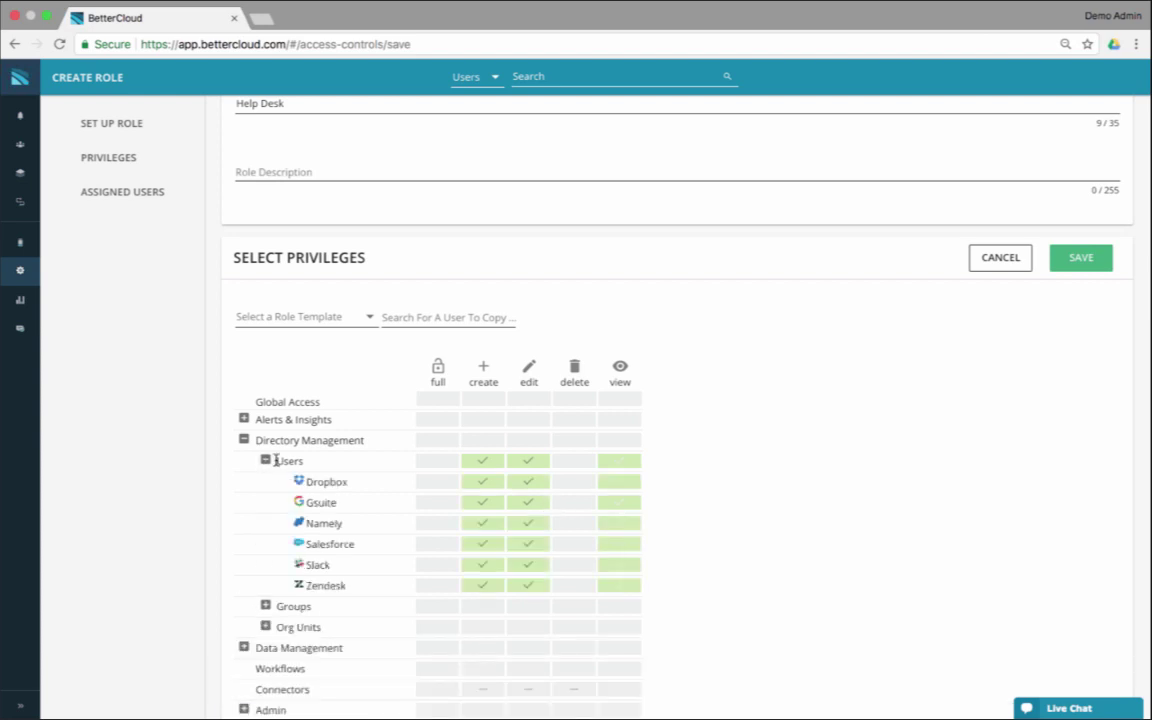
click(476, 548)
click(531, 550)
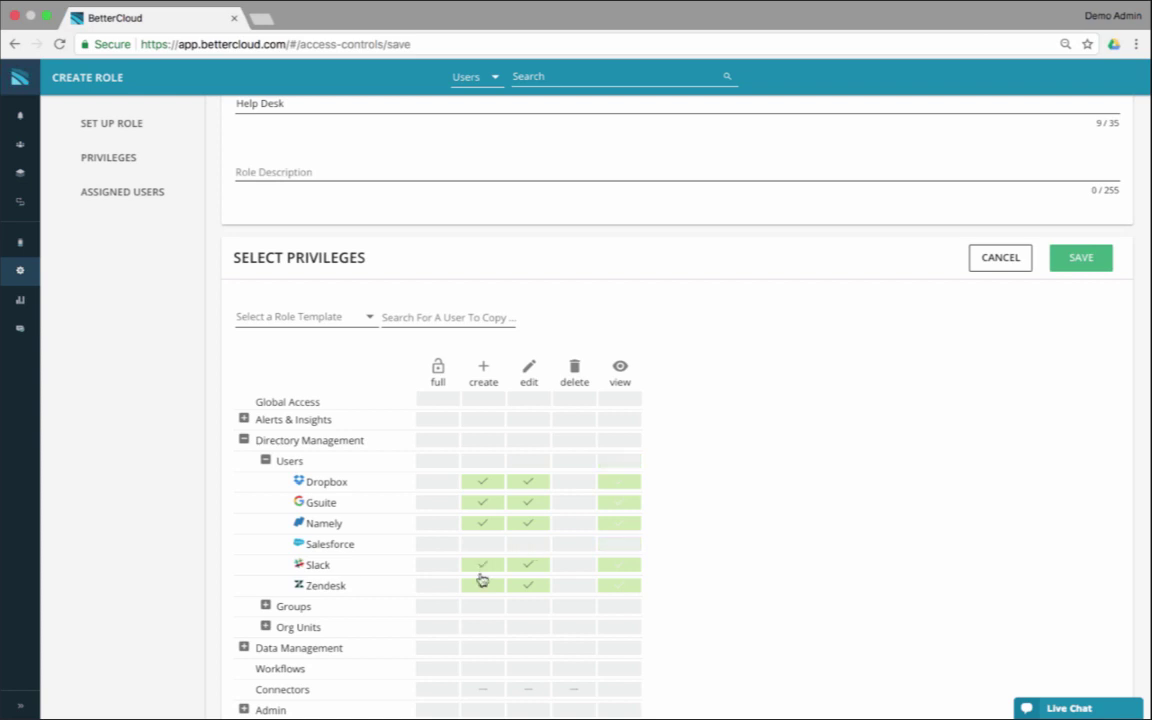
click(478, 524)
click(528, 529)
click(618, 532)
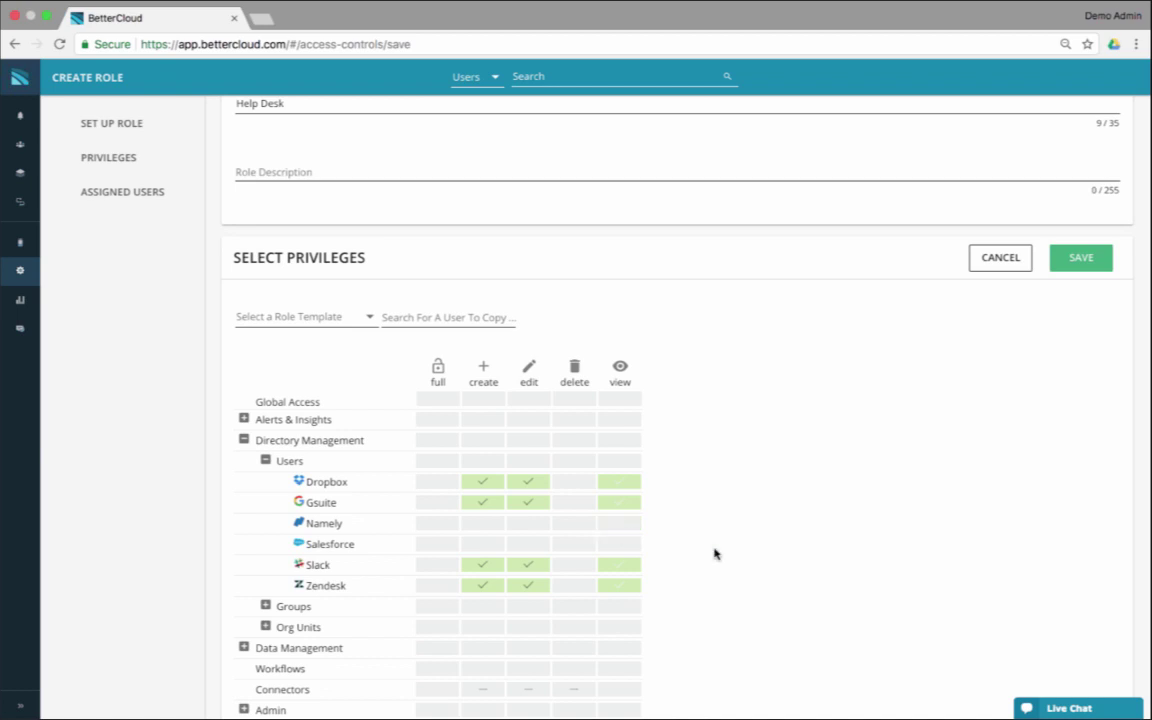
Expand the Groups privileges and grant full access for Dropbox, Gsuite, Slack and Zendesk
scroll(715, 553, down, 3)
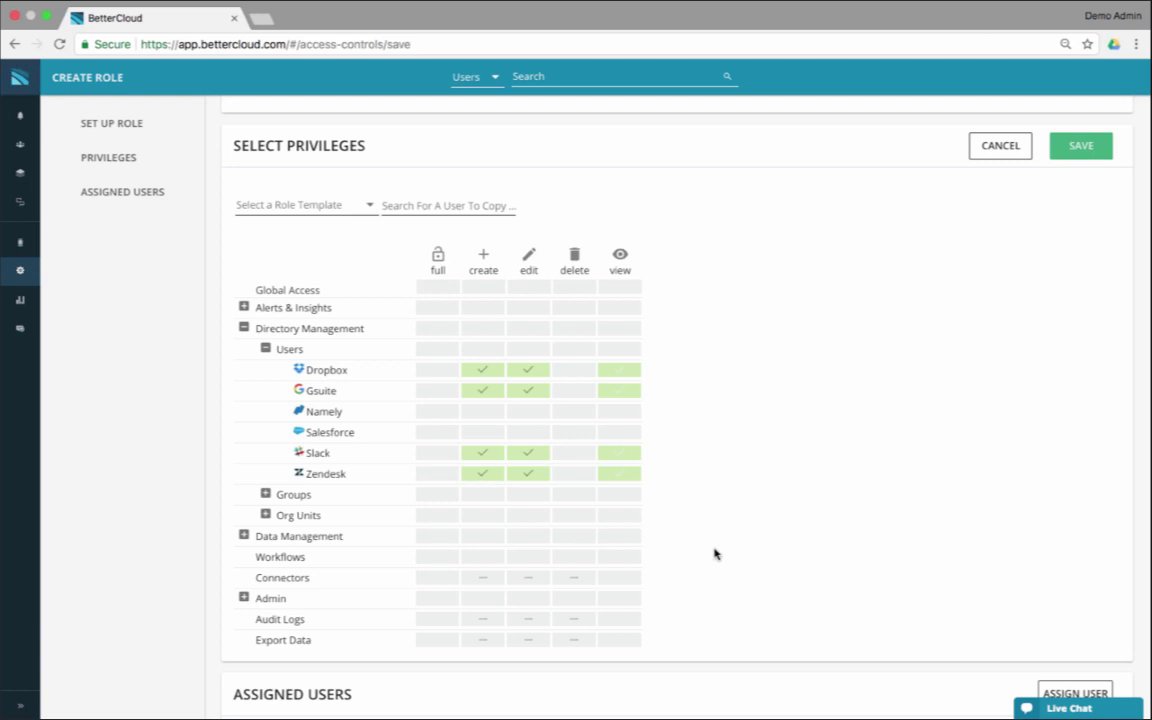
click(265, 494)
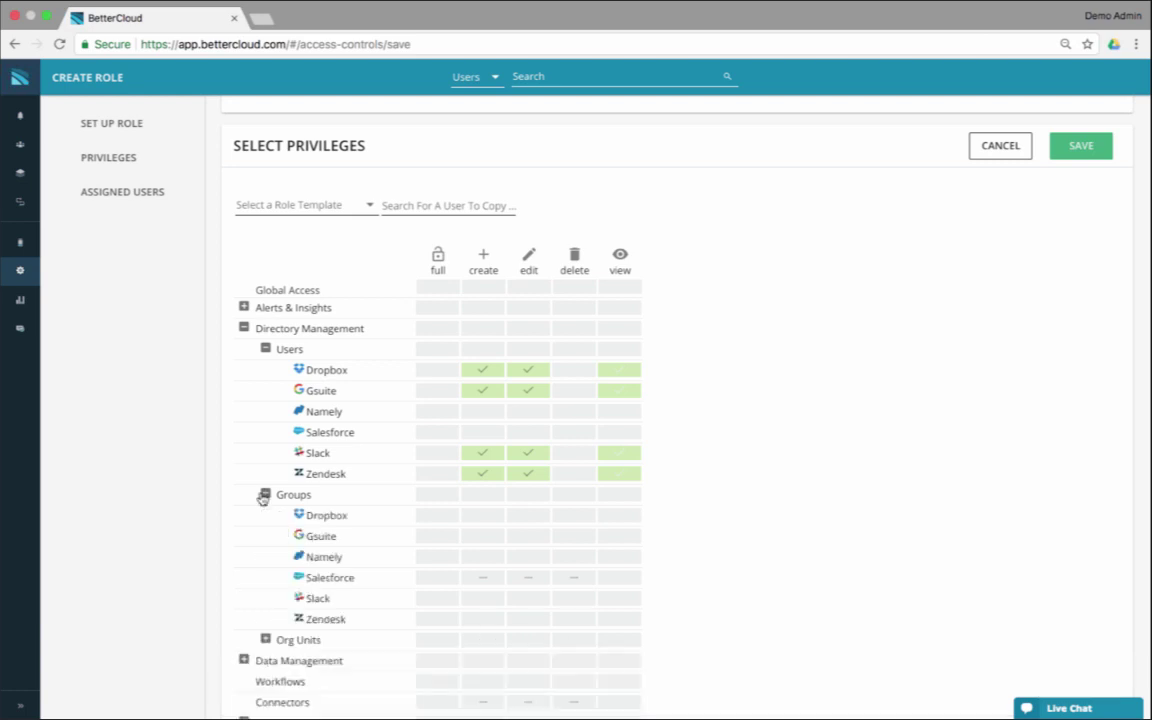
click(435, 516)
click(430, 538)
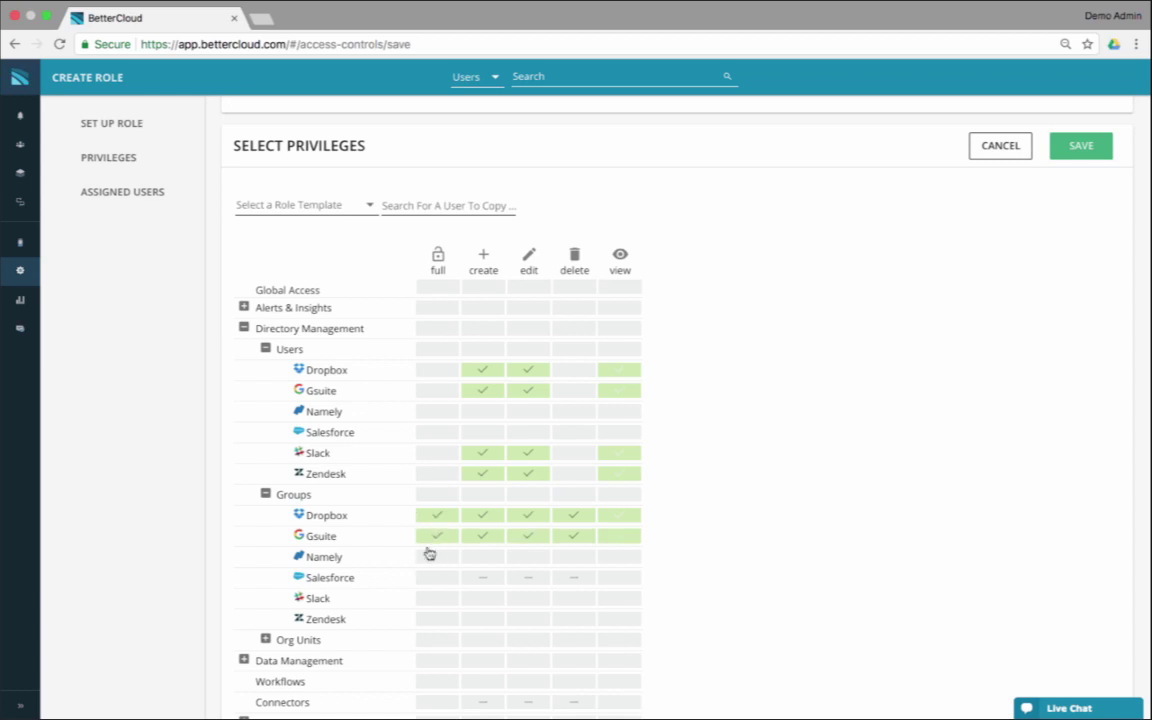
click(427, 599)
click(430, 621)
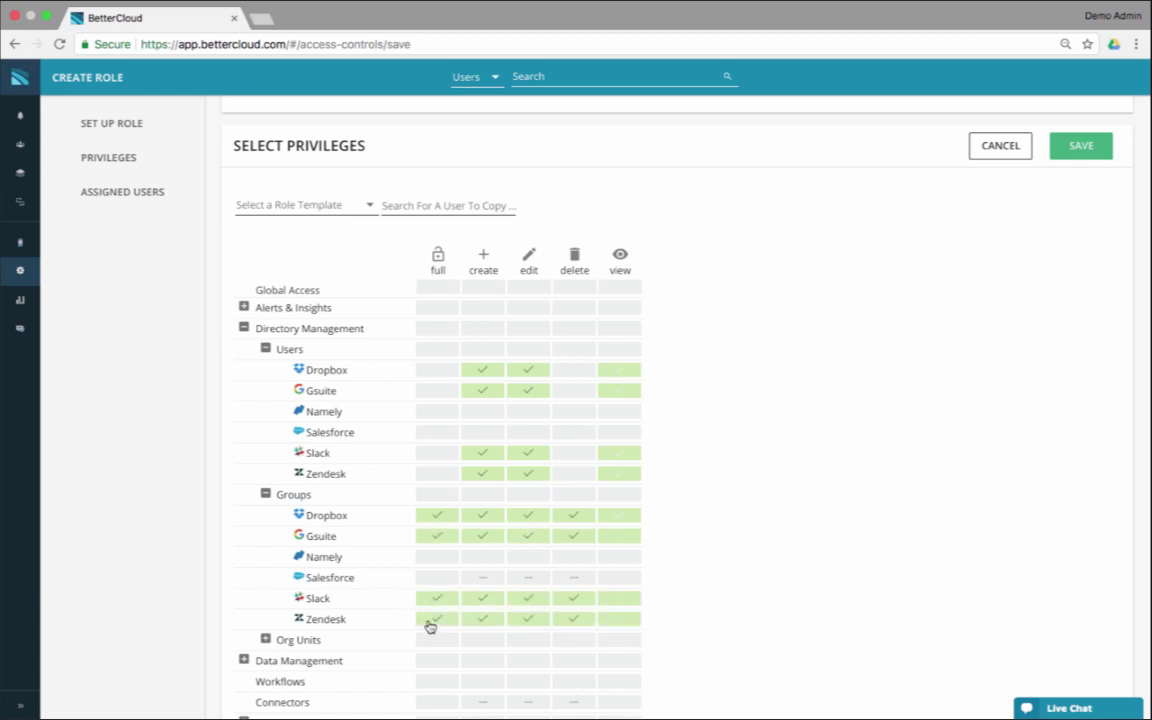
Expand the Data Management privileges to view their subcategories
scroll(638, 558, down, 3)
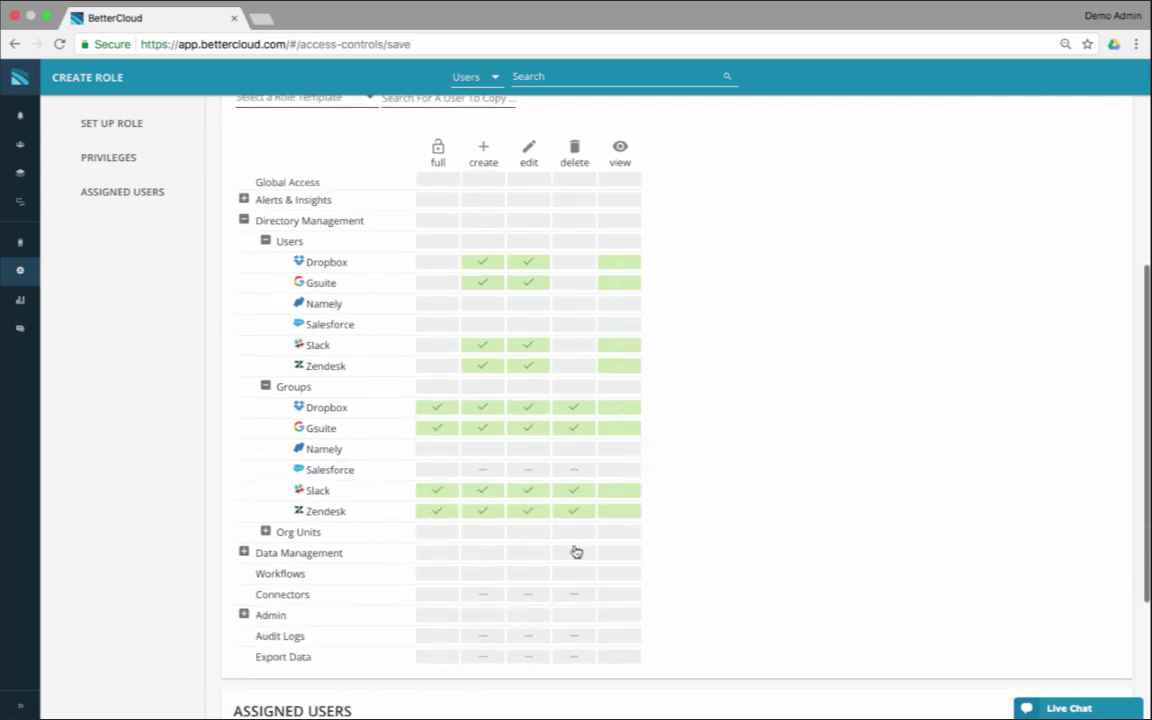
click(243, 552)
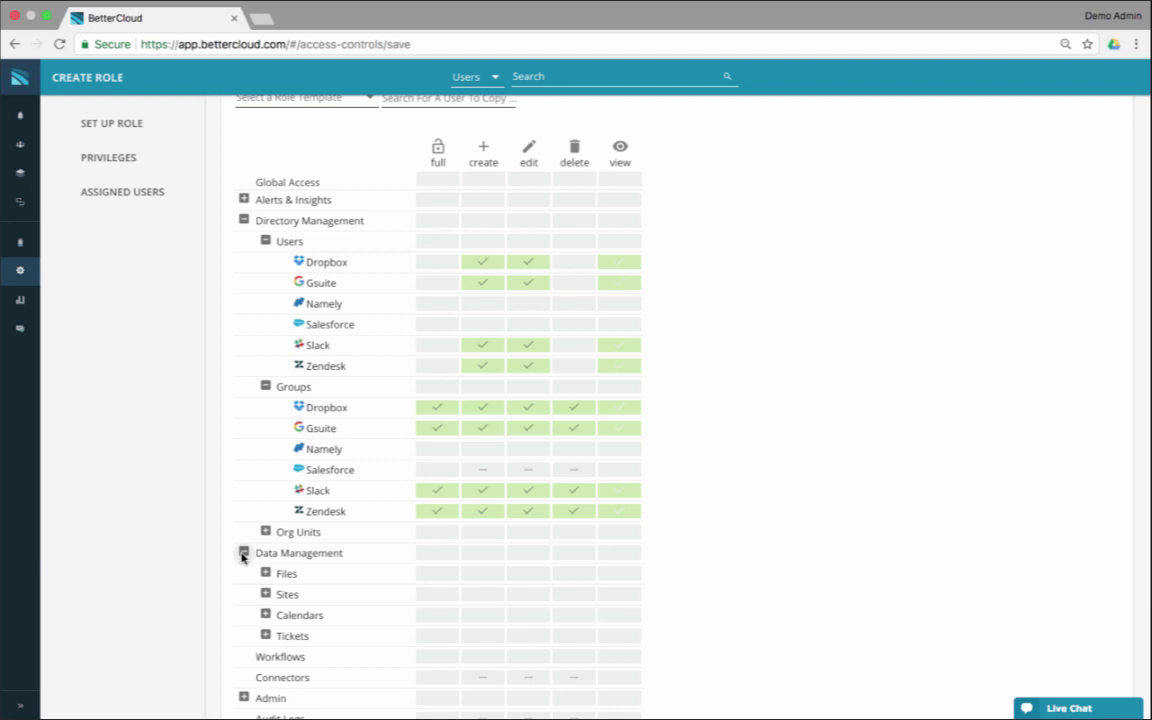
Start assigning users to the role and add the matching user by first name
scroll(243, 555, down, 8)
click(1061, 505)
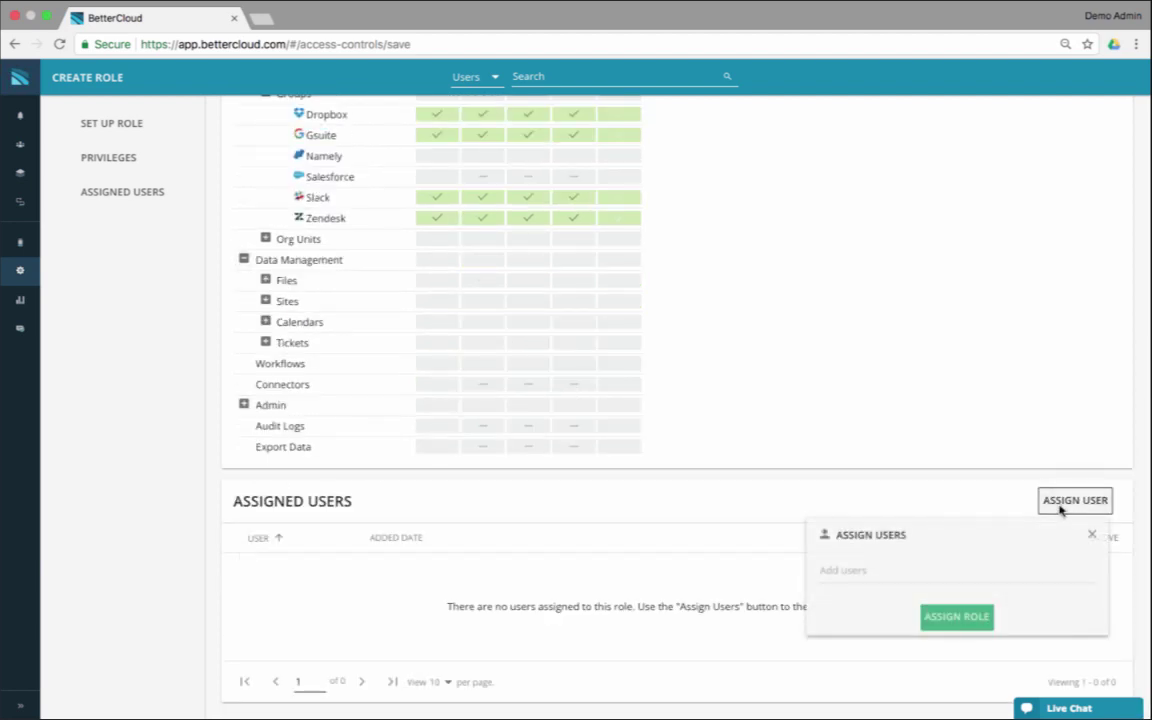
click(828, 571)
text(david)
click(852, 500)
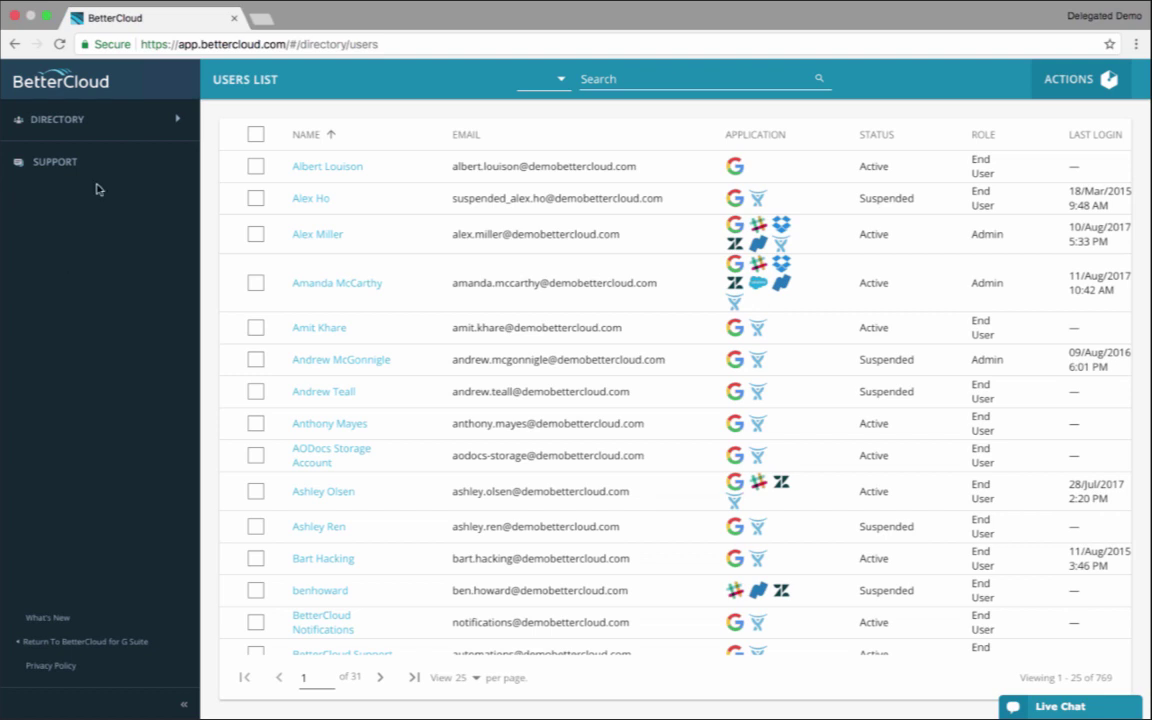
In the delegated admin's session, collapse the navigation and check which Directory sections are available
click(185, 705)
mouse_move(33, 147)
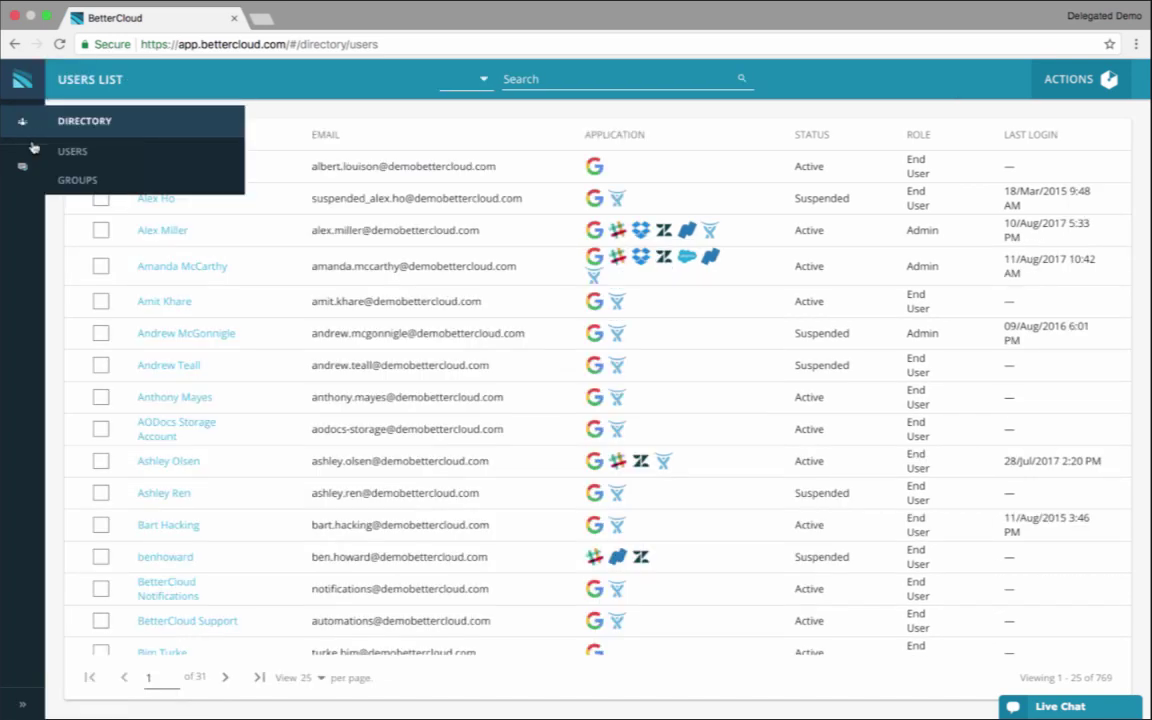
click(22, 133)
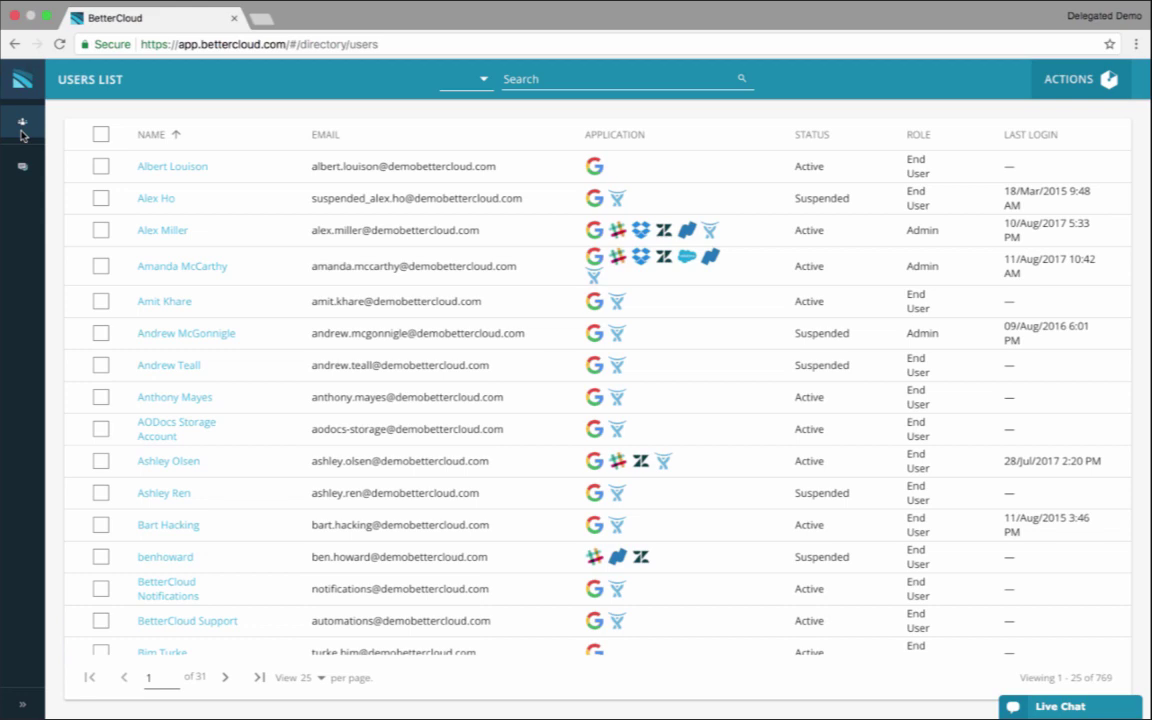
Open the User 360 profile of the Sales Representative, view the user's memberships, and close the profile
click(157, 233)
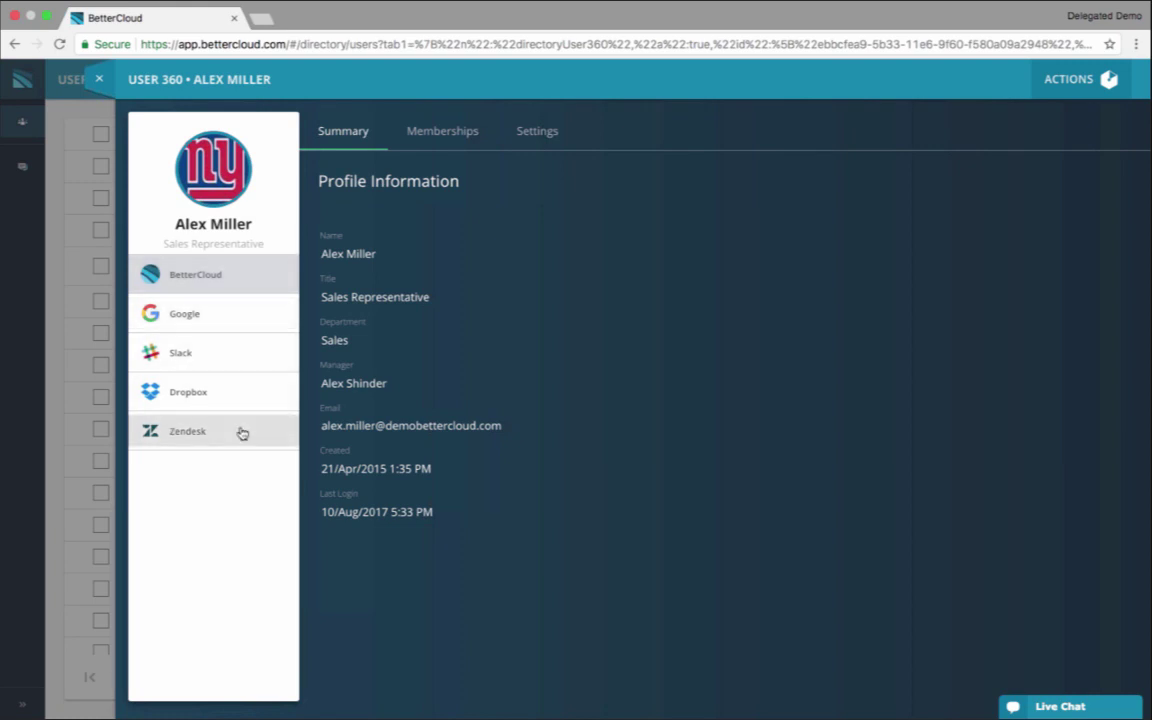
click(462, 131)
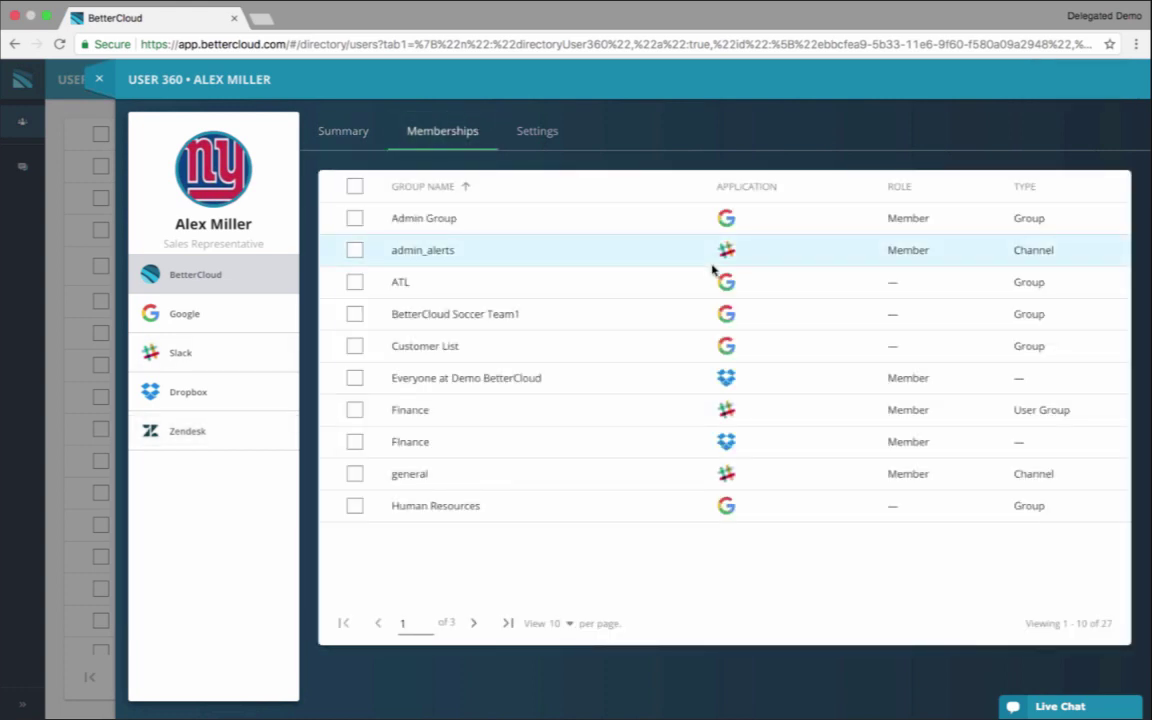
click(128, 108)
Select the same user in the users list and search the available actions for "delete"
click(100, 230)
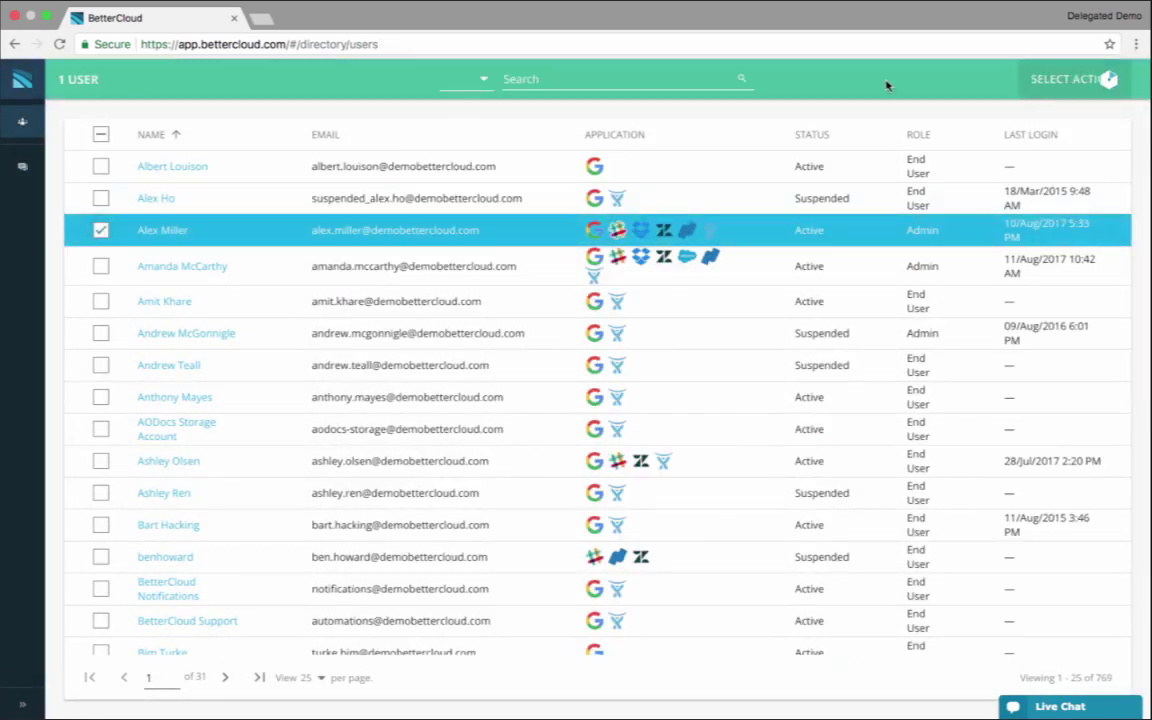
text(a)
text(delt)
key(BackSpace)
text(ete)
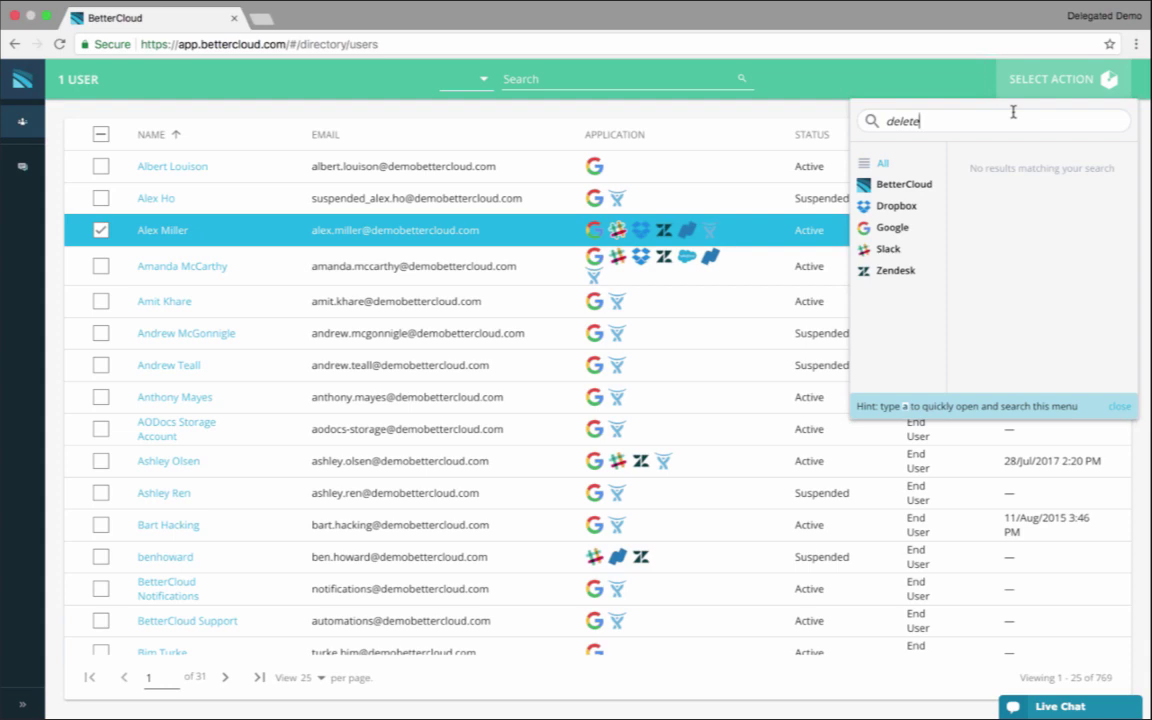
click(941, 82)
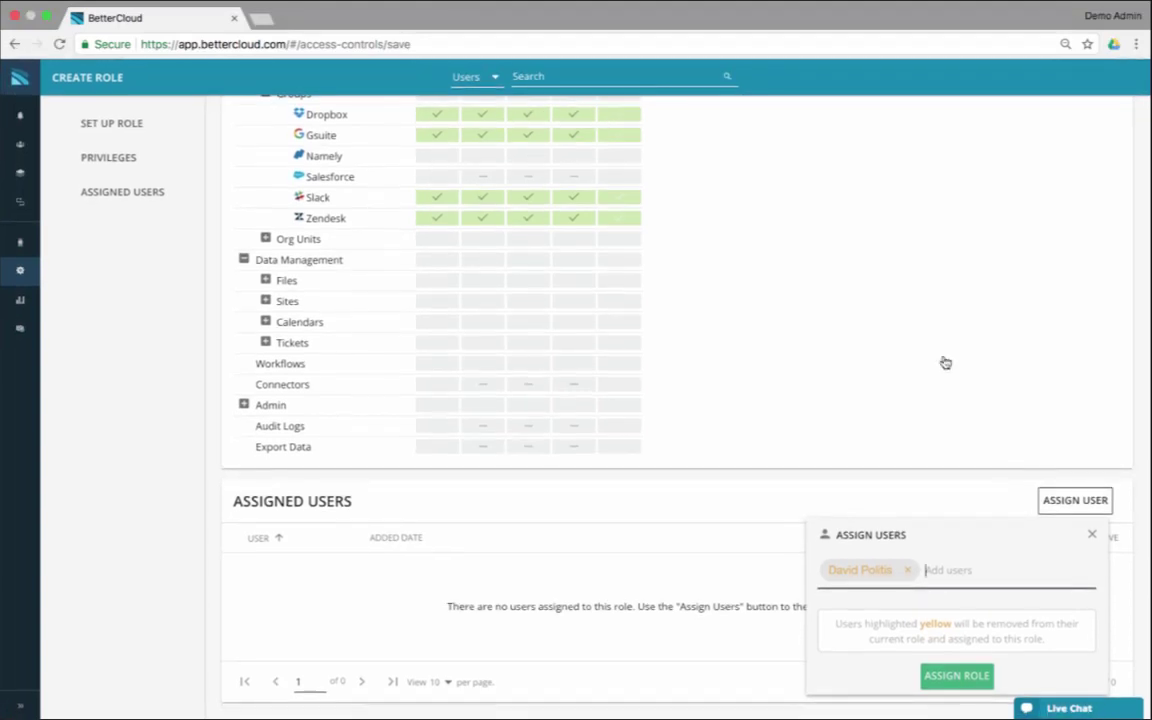
In the admin's session, close the user assignment form without assigning the role and return to the privileges
click(1092, 538)
scroll(982, 359, up, 4)
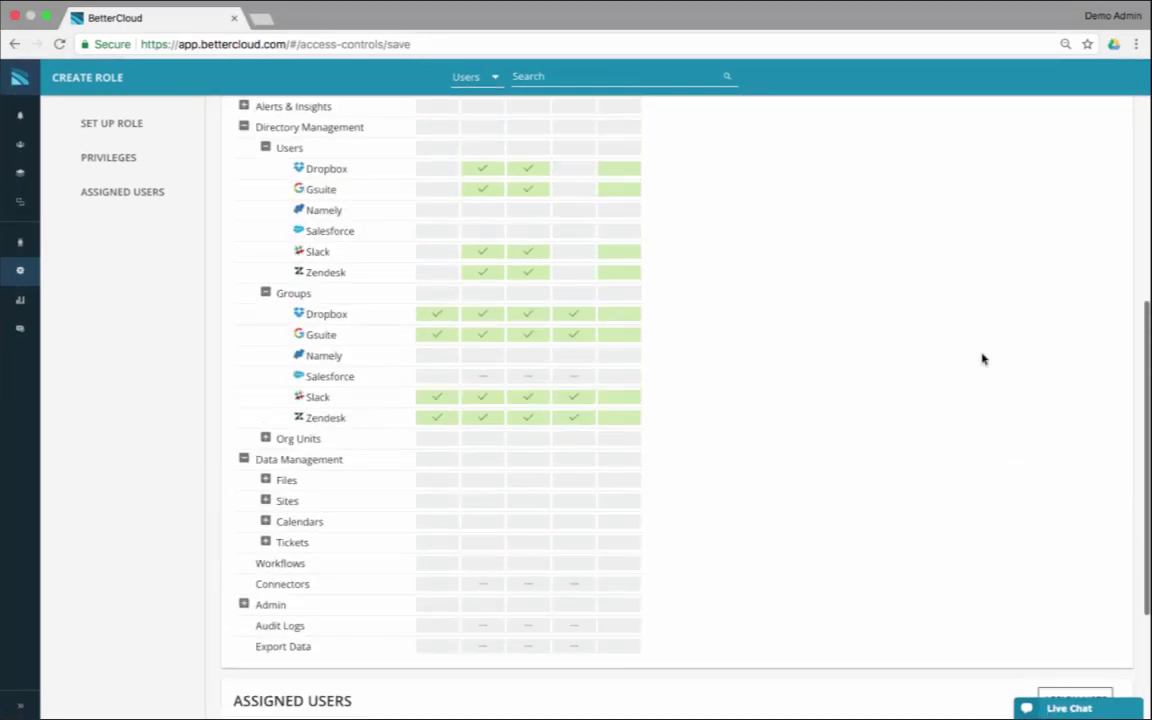